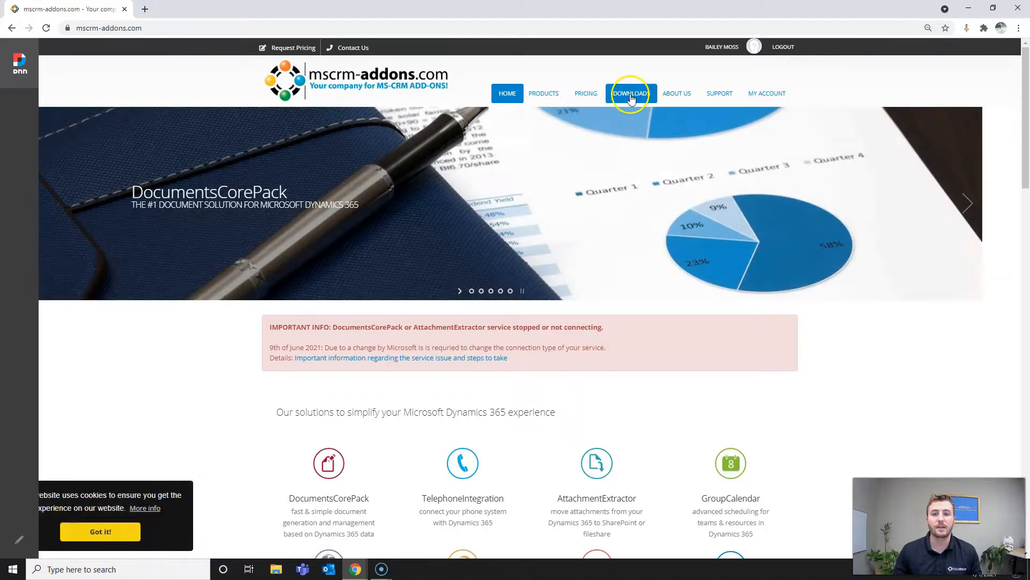
# - Download the DocumentsCorePack Template Designer (Client) for Dynamics 365 zip, blocking extra downloads
pyautogui.click(631, 96)
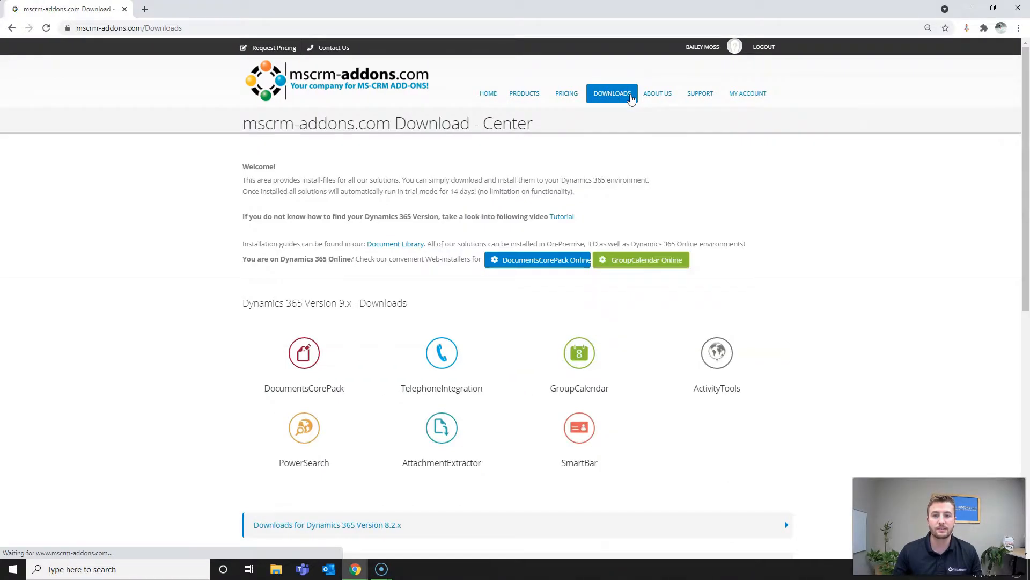
pyautogui.scroll(-3, 564, 127)
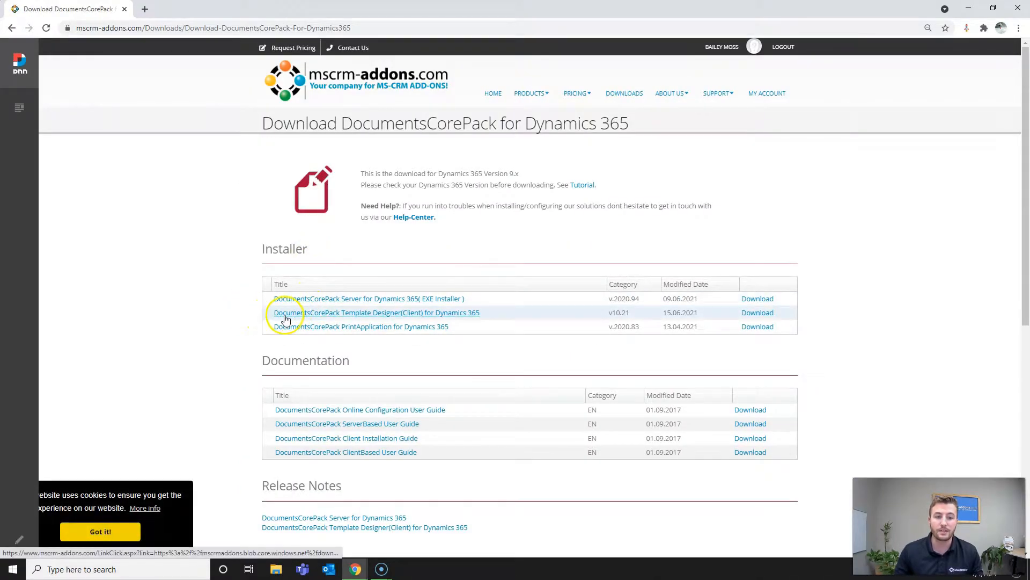
pyautogui.click(434, 318)
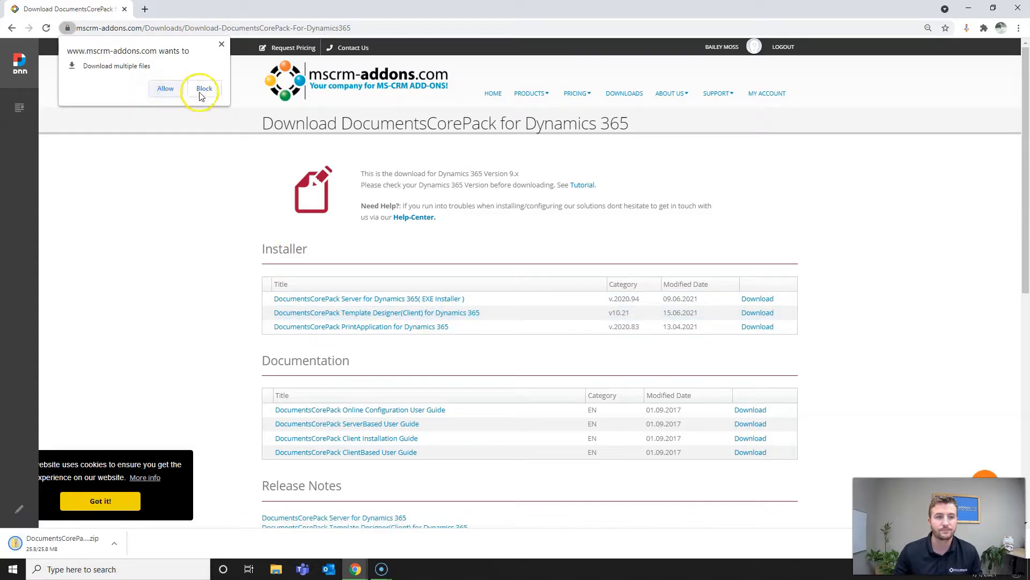
pyautogui.click(224, 45)
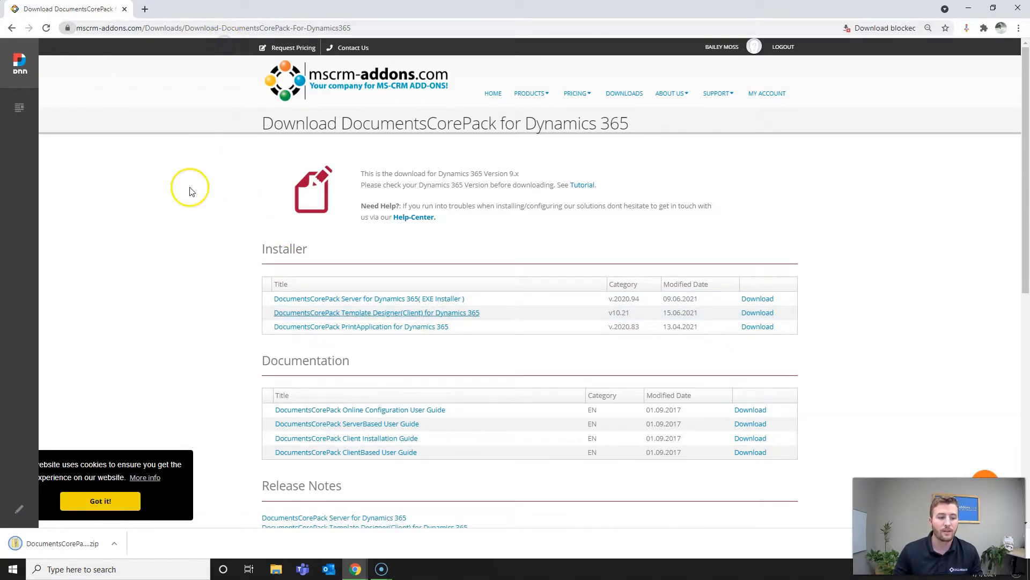
# - Extract the client zip into the suggested Downloads folder and close the compressed-folder window
pyautogui.click(71, 550)
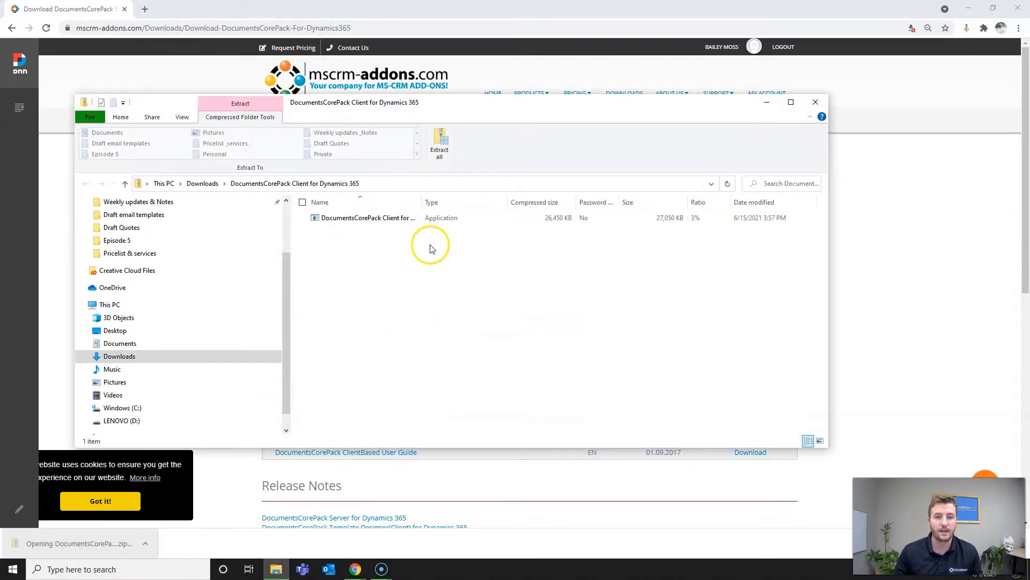
pyautogui.click(441, 143)
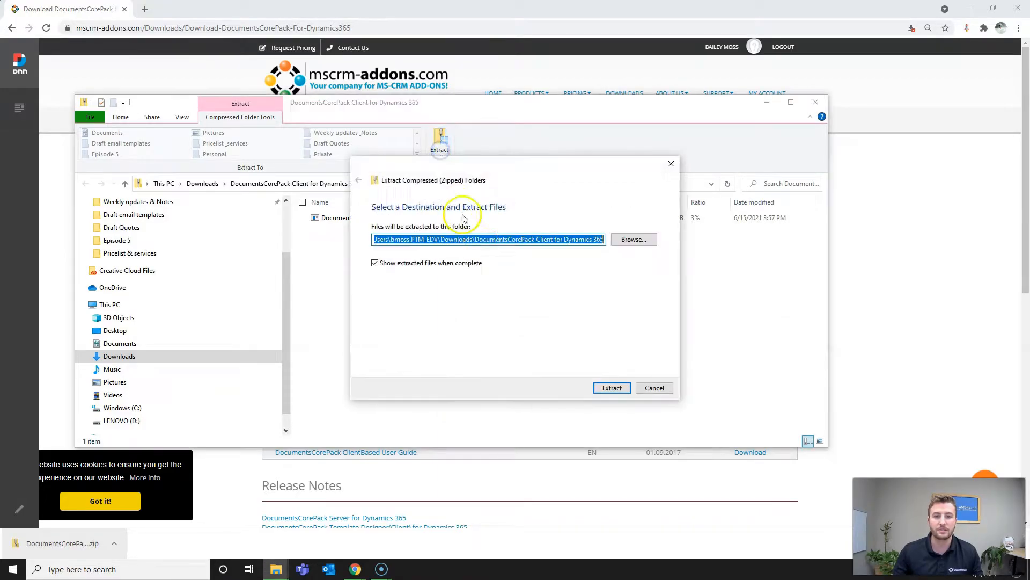
pyautogui.click(608, 383)
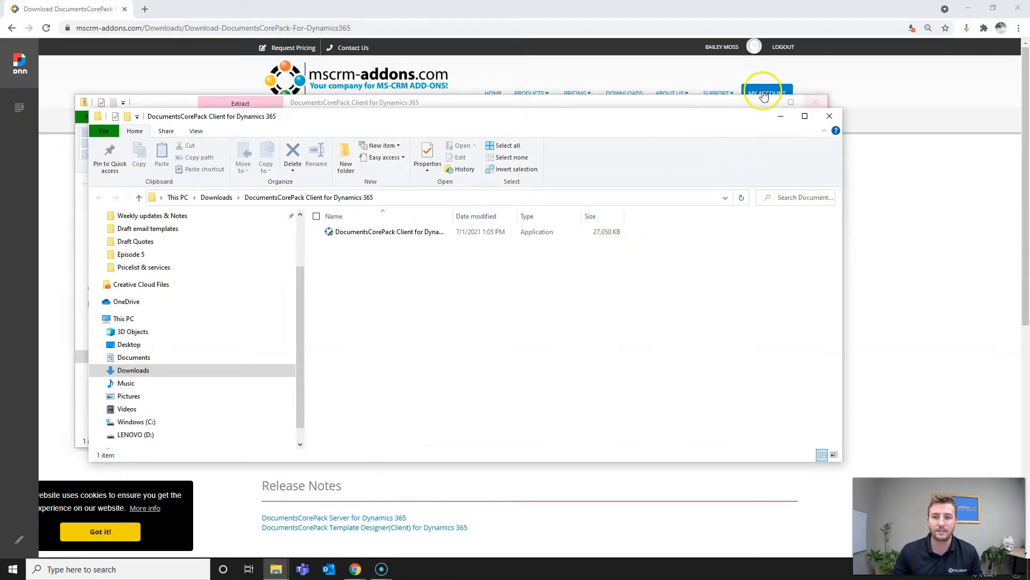
pyautogui.click(740, 98)
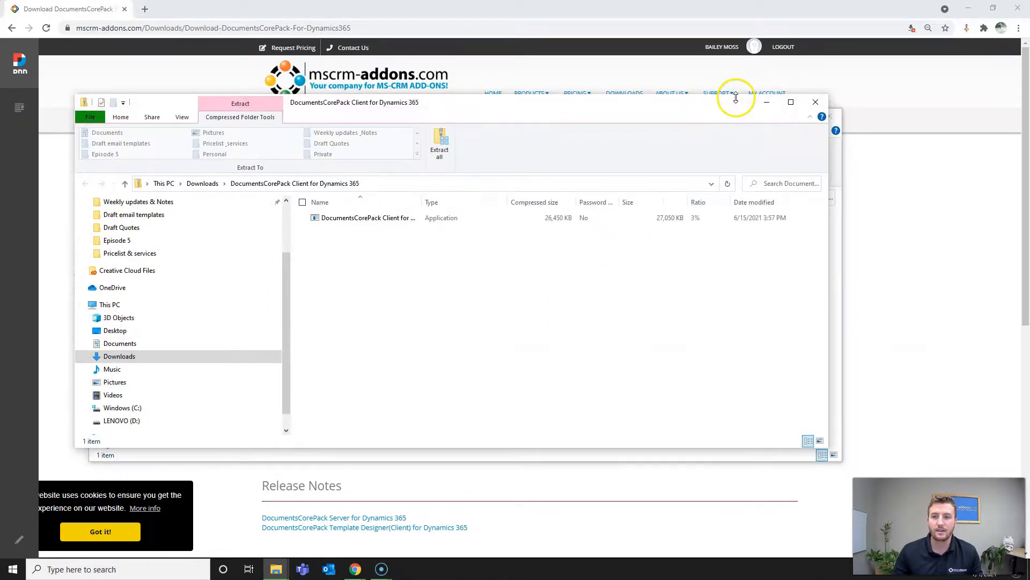
pyautogui.click(815, 104)
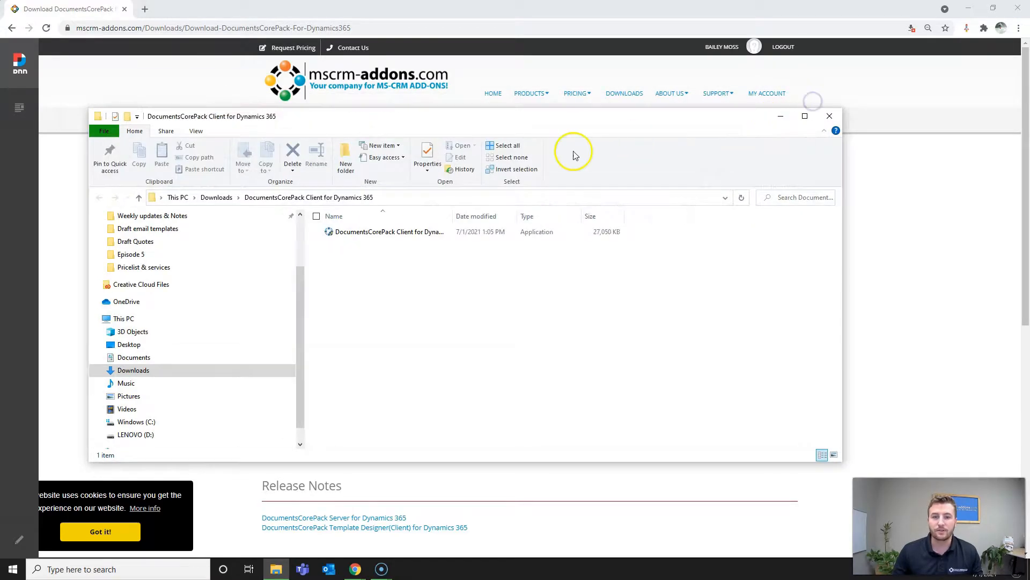
# - Run the DocumentsCorePack Client setup application as administrator
pyautogui.click(429, 235)
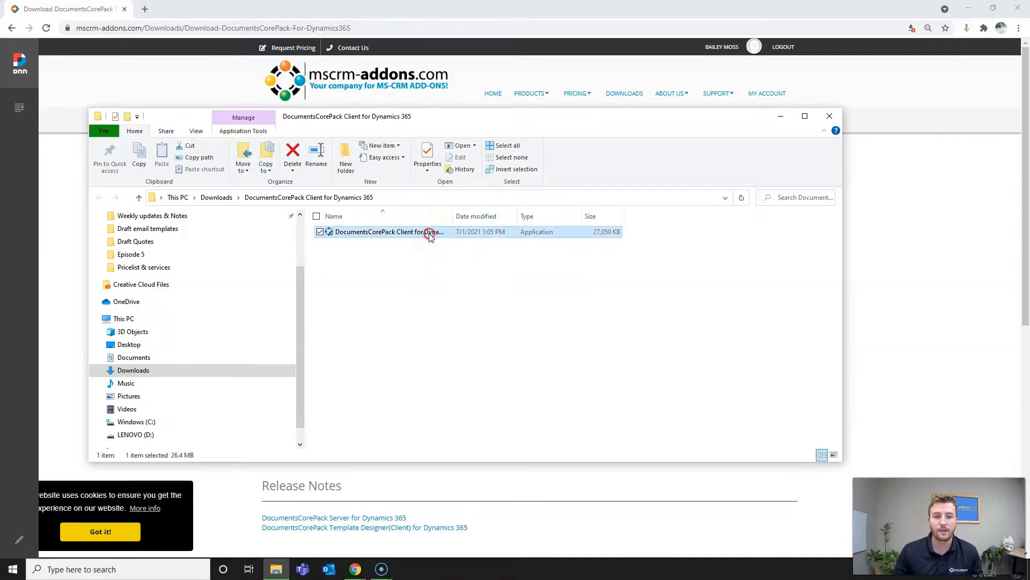
pyautogui.rightClick(429, 235)
pyautogui.click(374, 253)
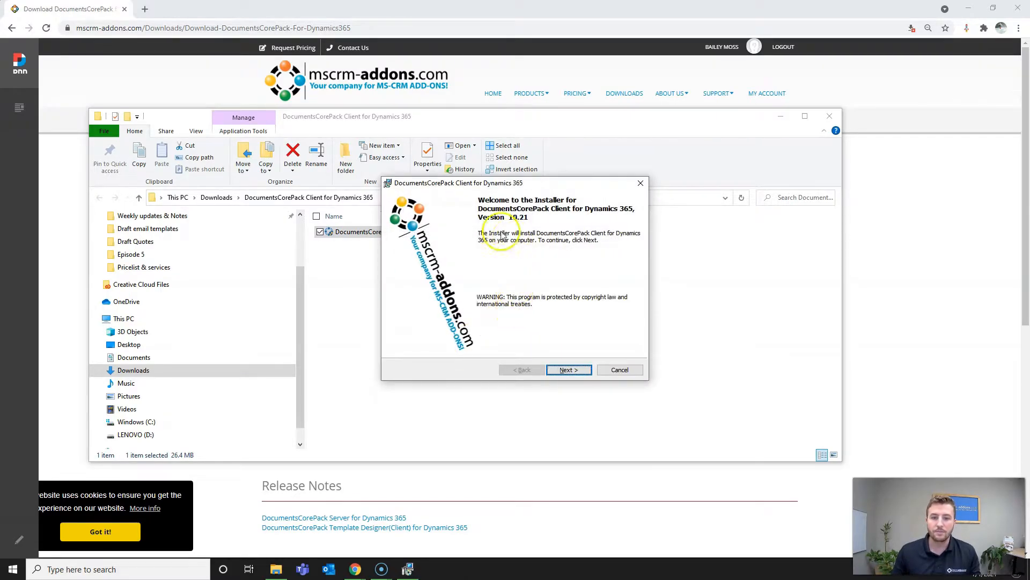
# - Accept the license and install the client to the default folder
pyautogui.click(567, 370)
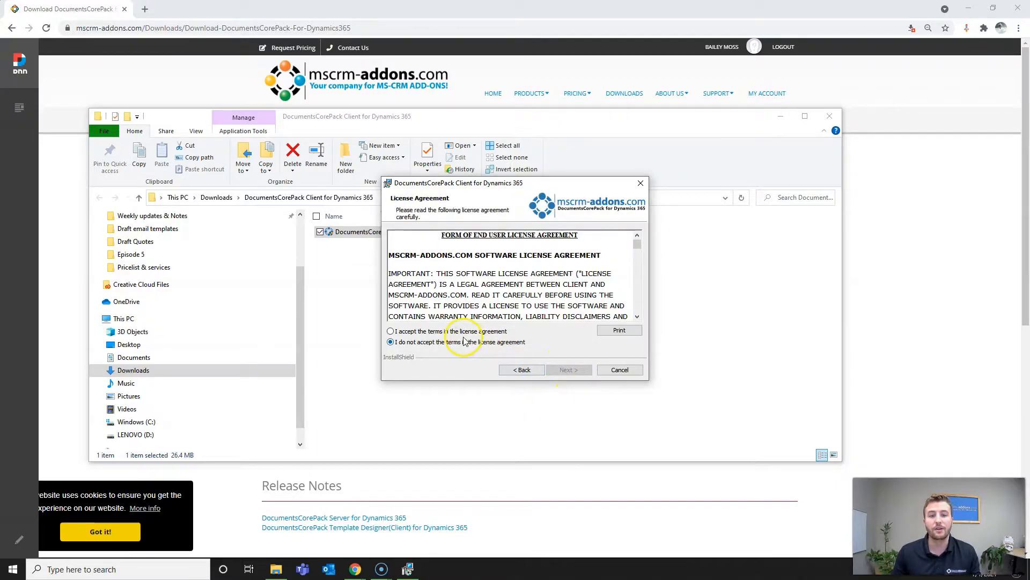
pyautogui.click(391, 332)
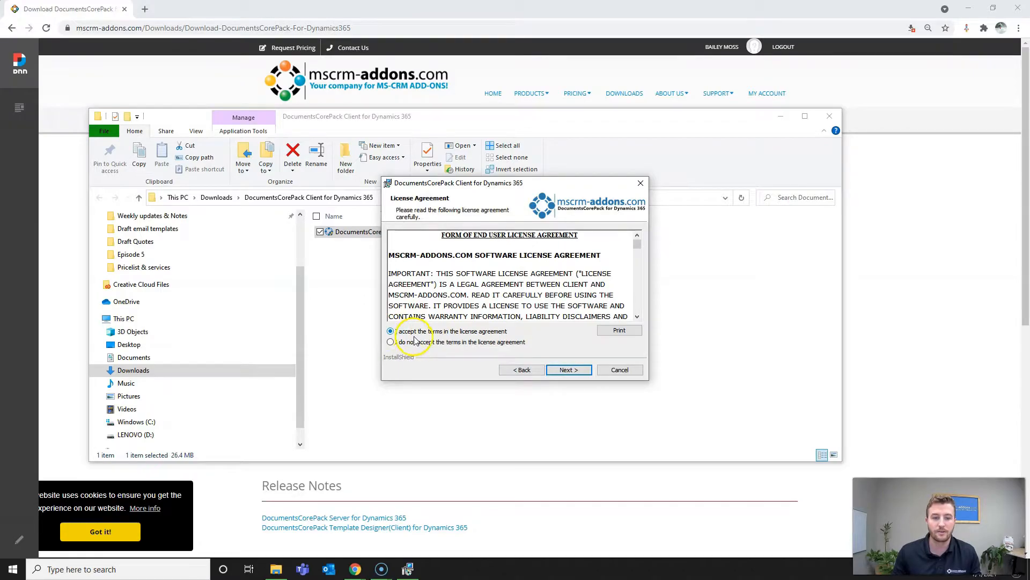
pyautogui.click(563, 371)
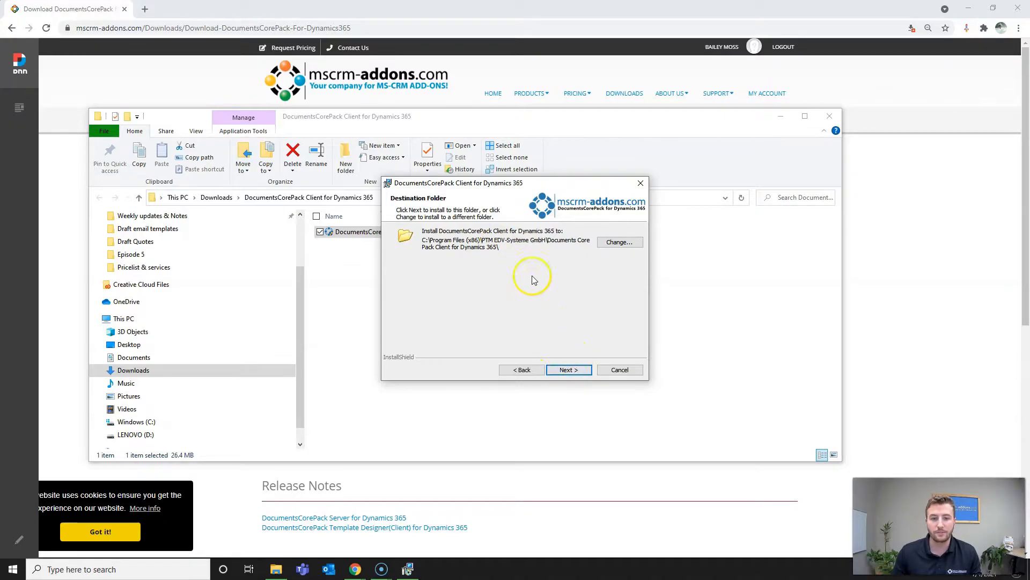
pyautogui.click(568, 371)
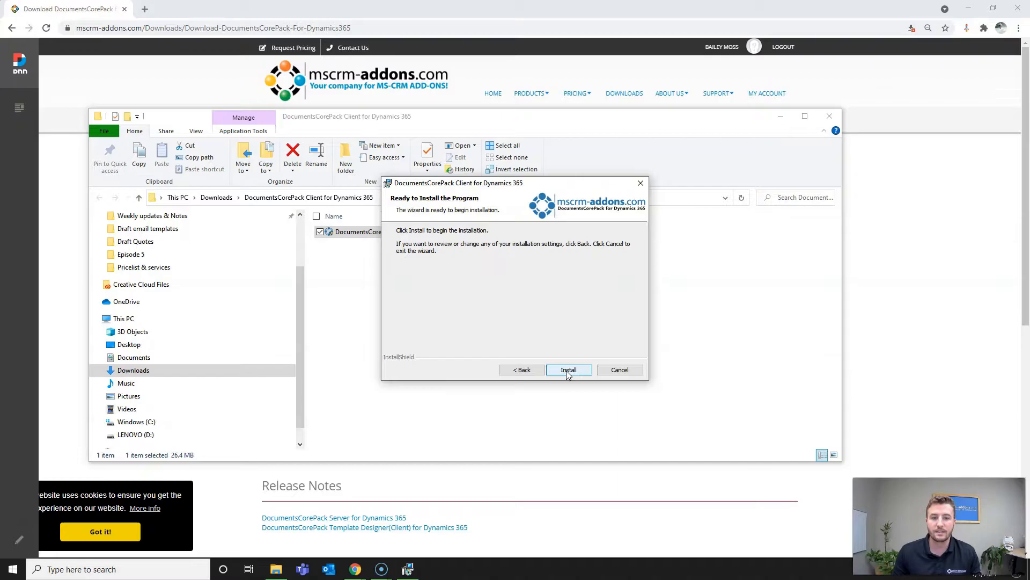
pyautogui.click(572, 371)
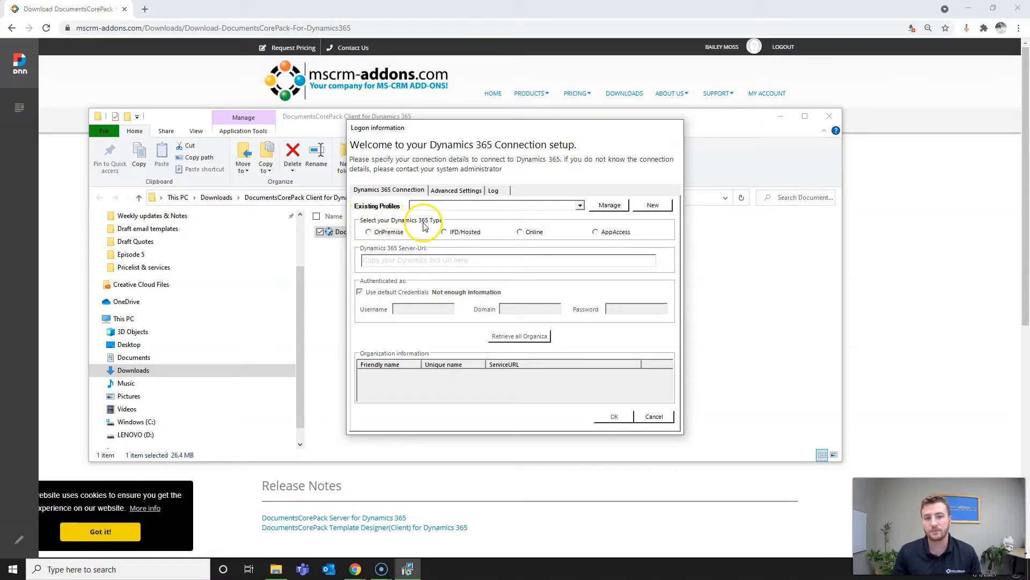
pyautogui.click(520, 232)
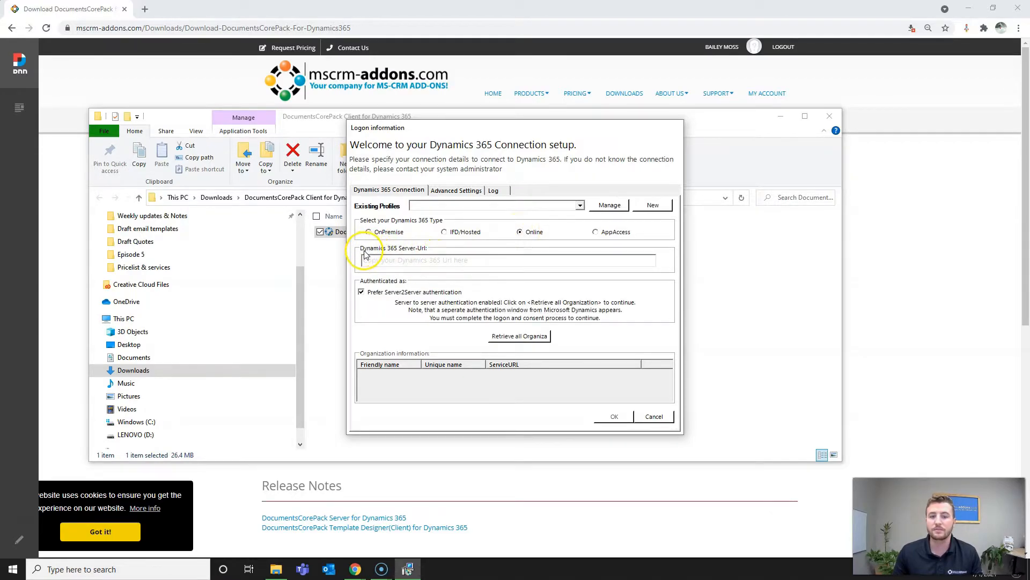
pyautogui.click(395, 260)
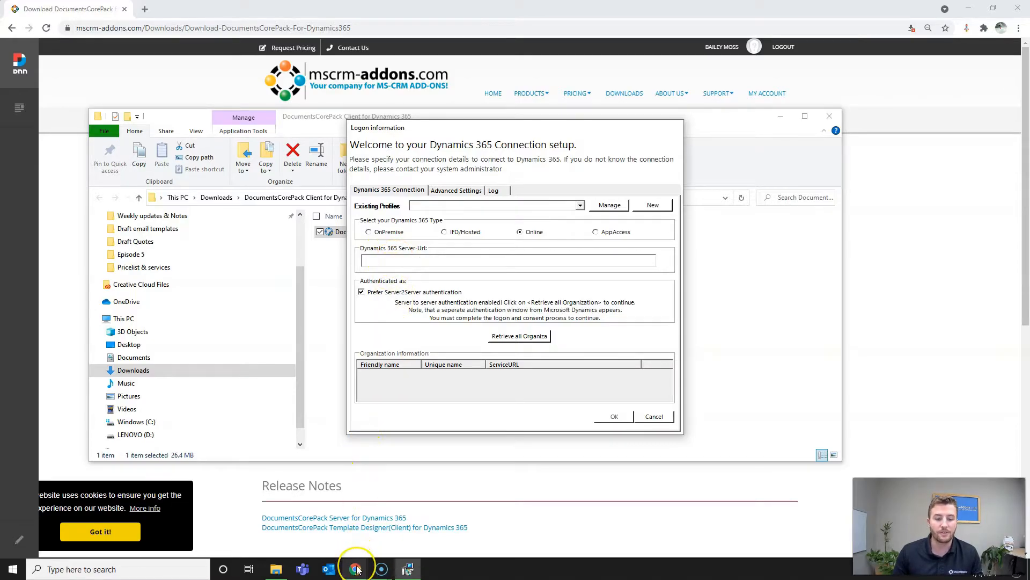
pyautogui.moveTo(358, 569)
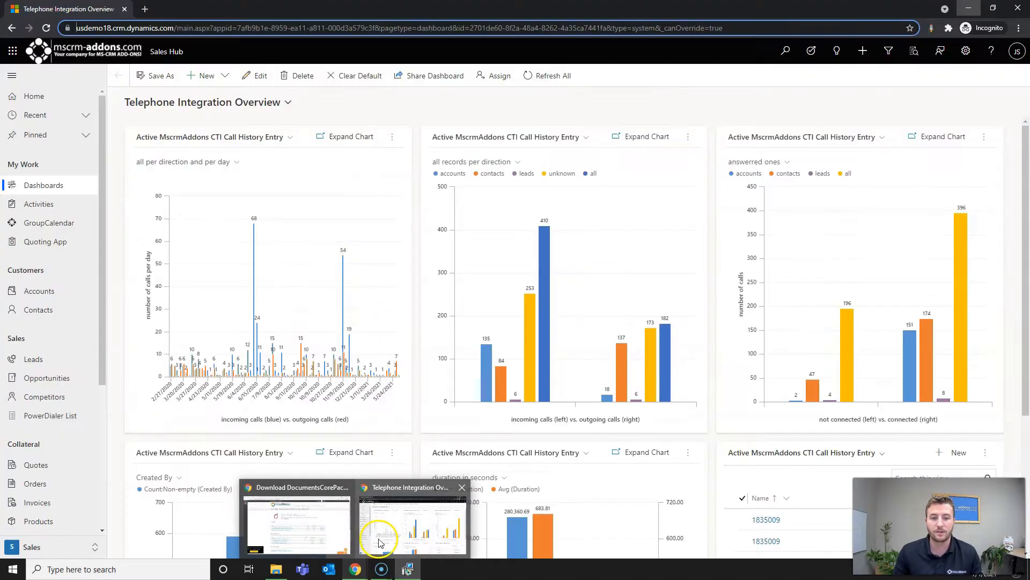
pyautogui.click(412, 521)
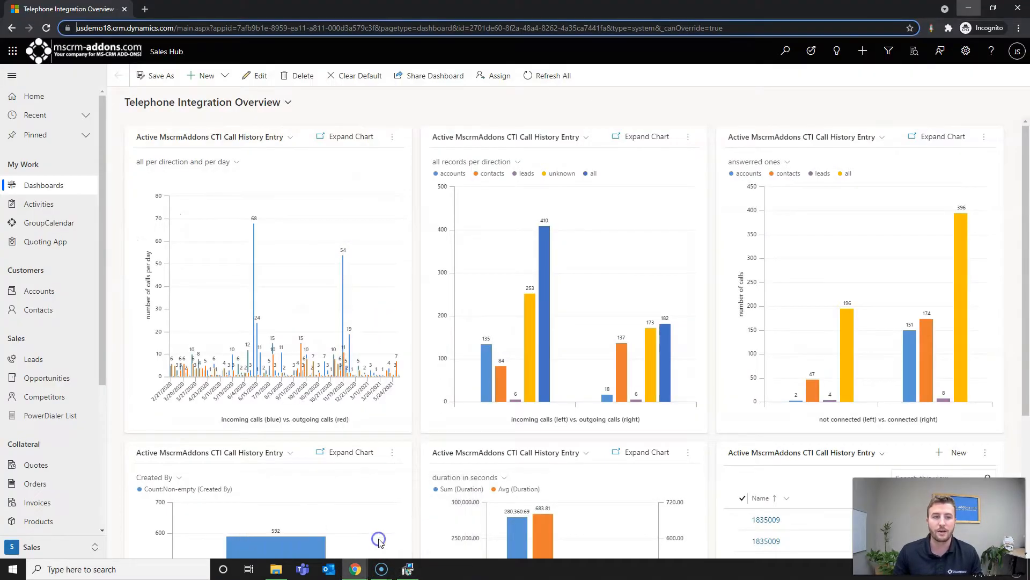
pyautogui.click(106, 29)
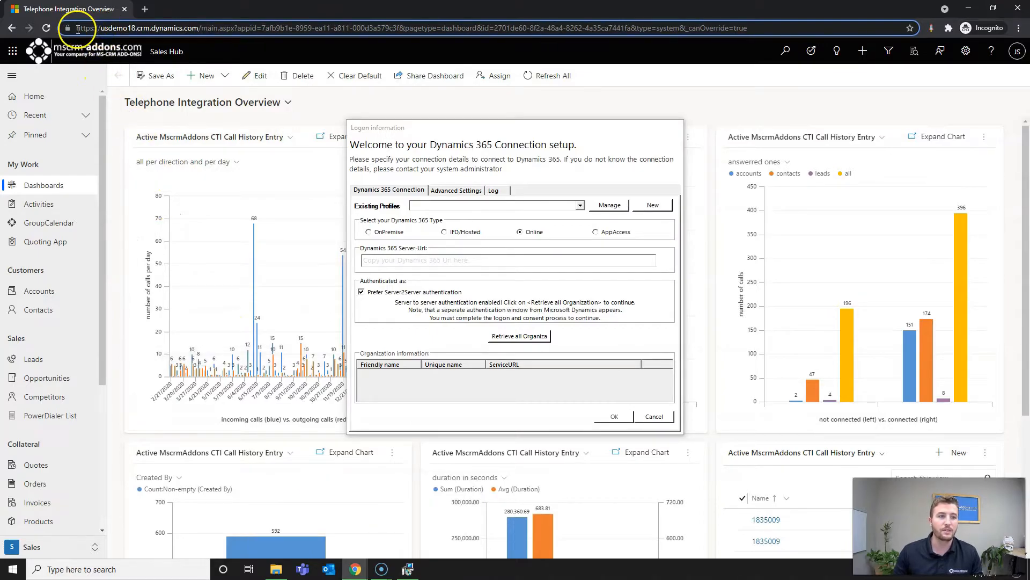
pyautogui.moveTo(77, 29); pyautogui.dragTo(202, 32)
pyautogui.hotkey('ctrl', 'c')
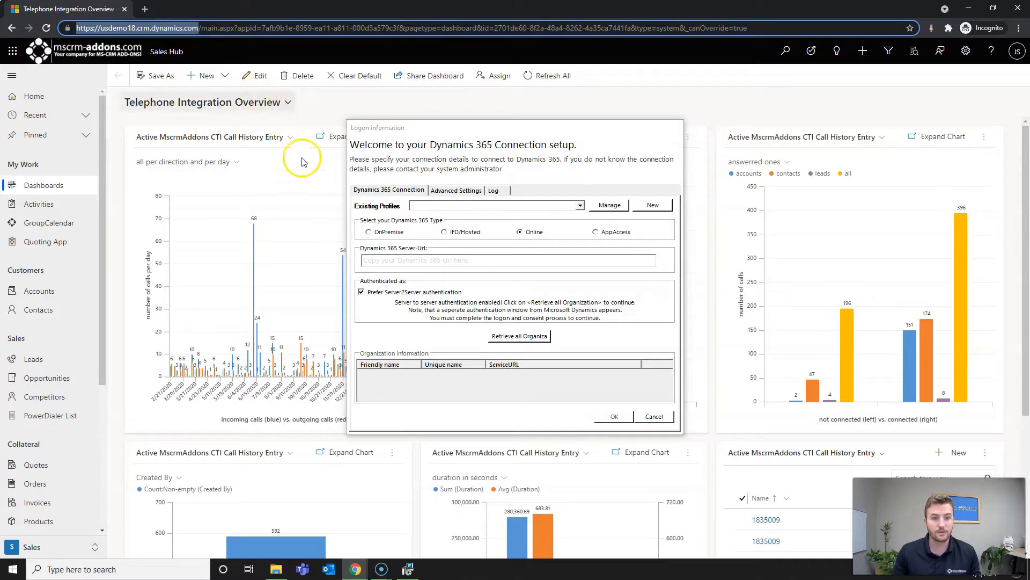
pyautogui.click(395, 261)
pyautogui.hotkey('ctrl', 'v')
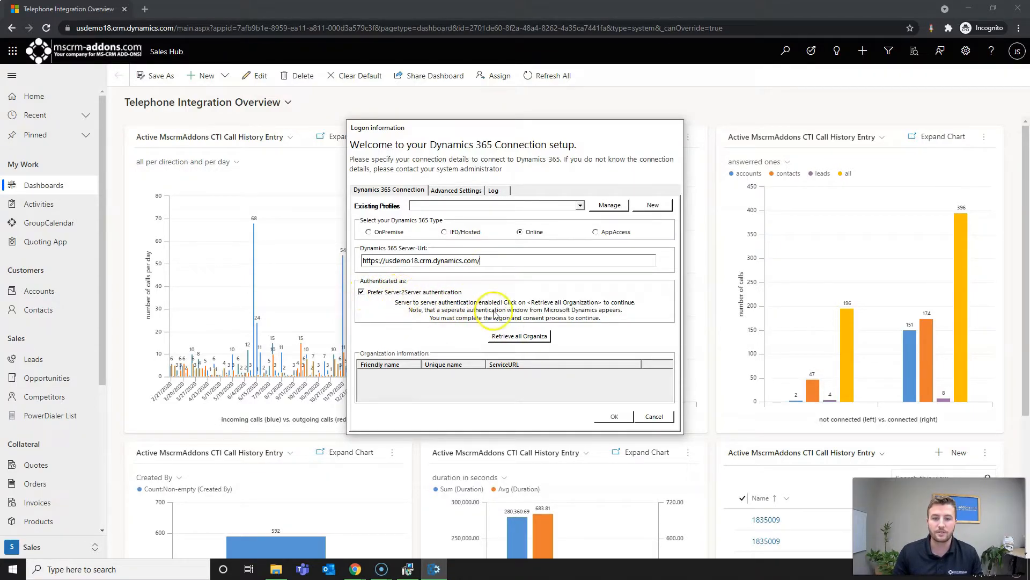
# - Retrieve all organizations, signing in with the Microsoft account e-mail and password
pyautogui.click(515, 337)
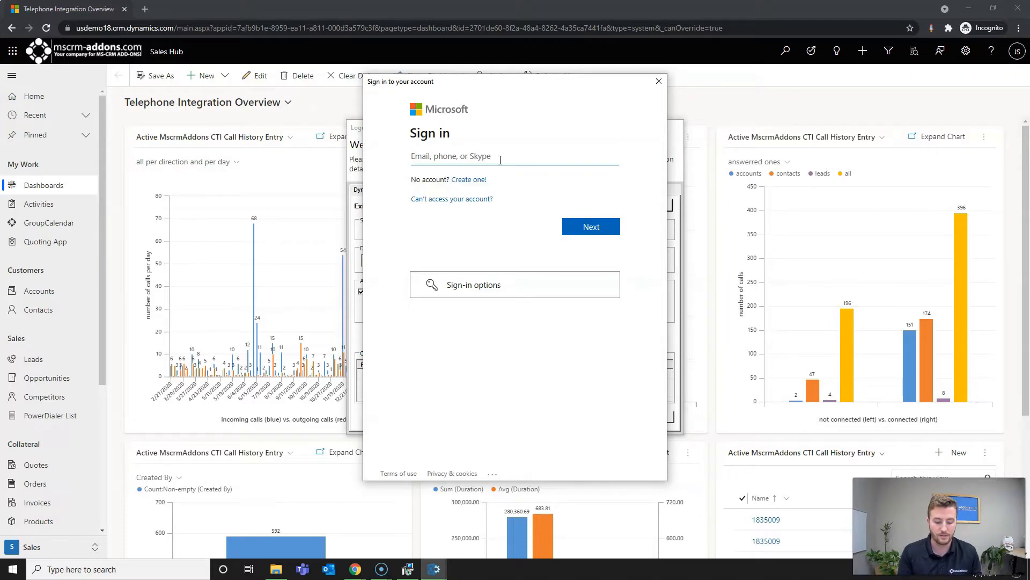
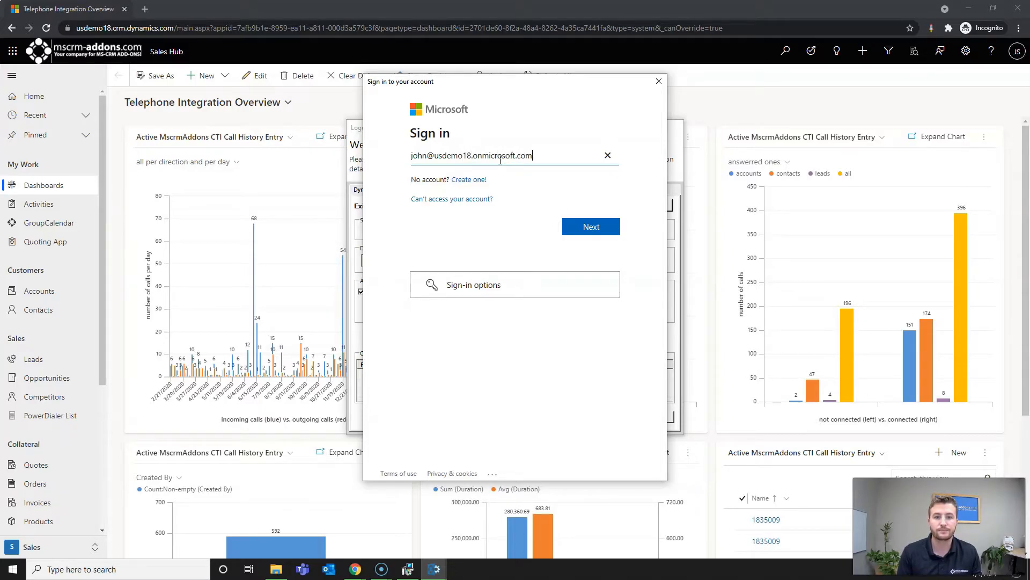
pyautogui.click(591, 226)
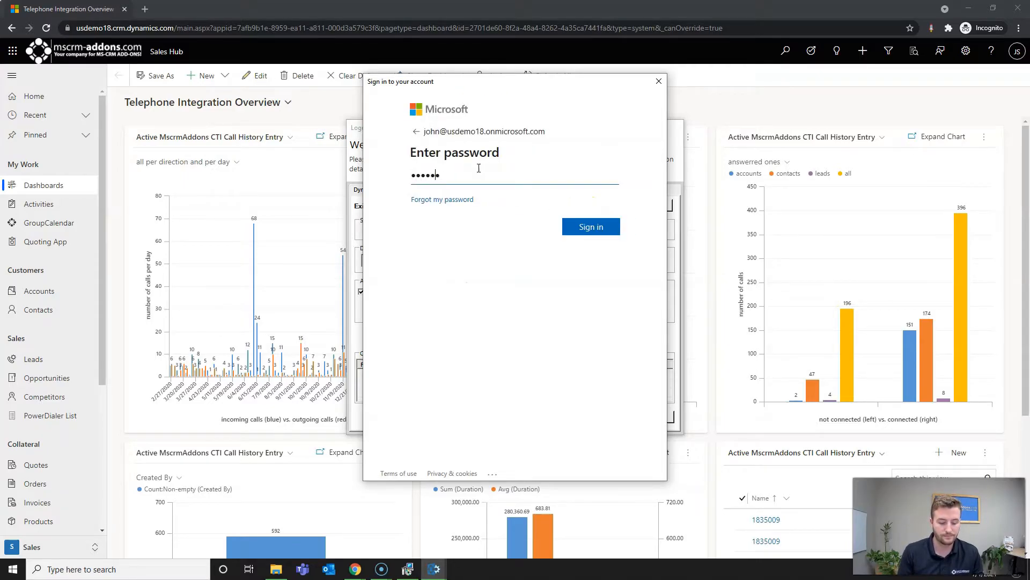
pyautogui.press('Return')
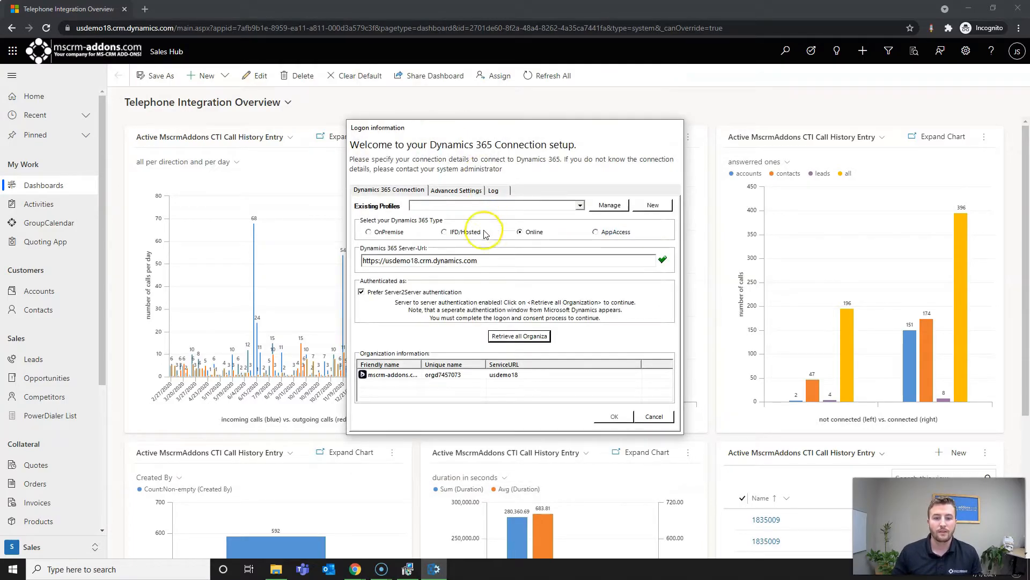
# - Select organization orgd7457073 and save the connection profile under its suggested name
pyautogui.click(405, 380)
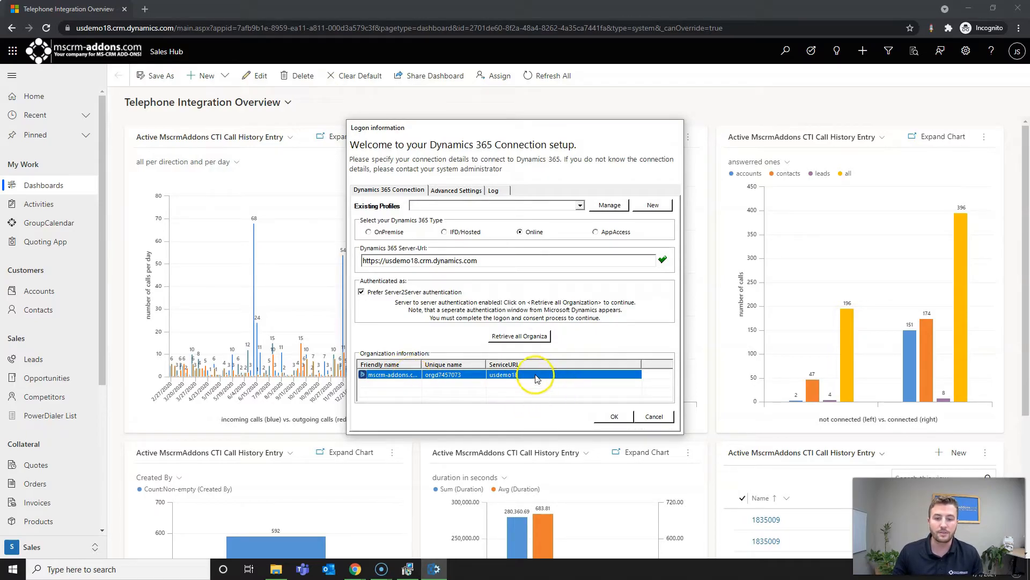
pyautogui.click(622, 418)
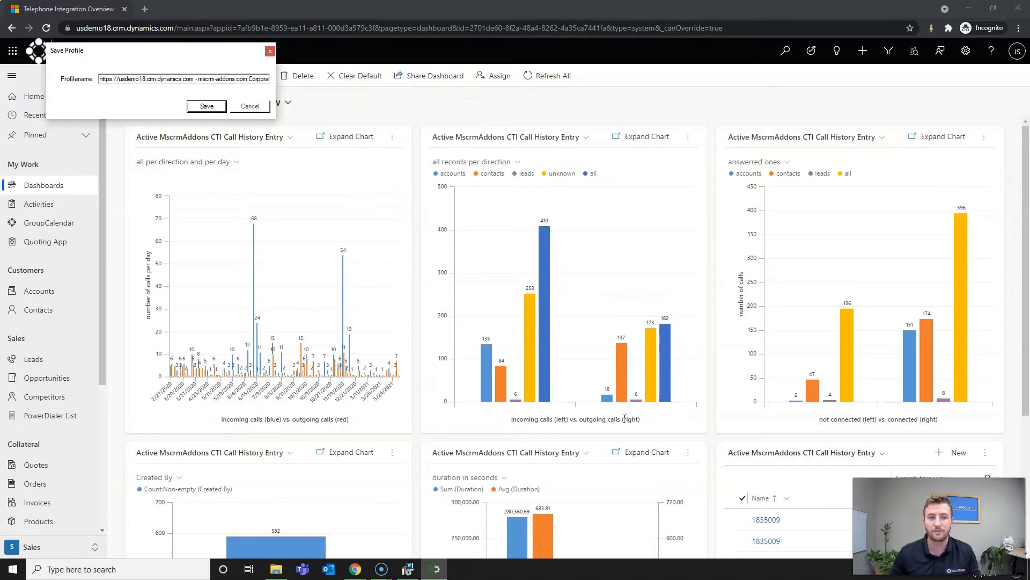
pyautogui.click(184, 80)
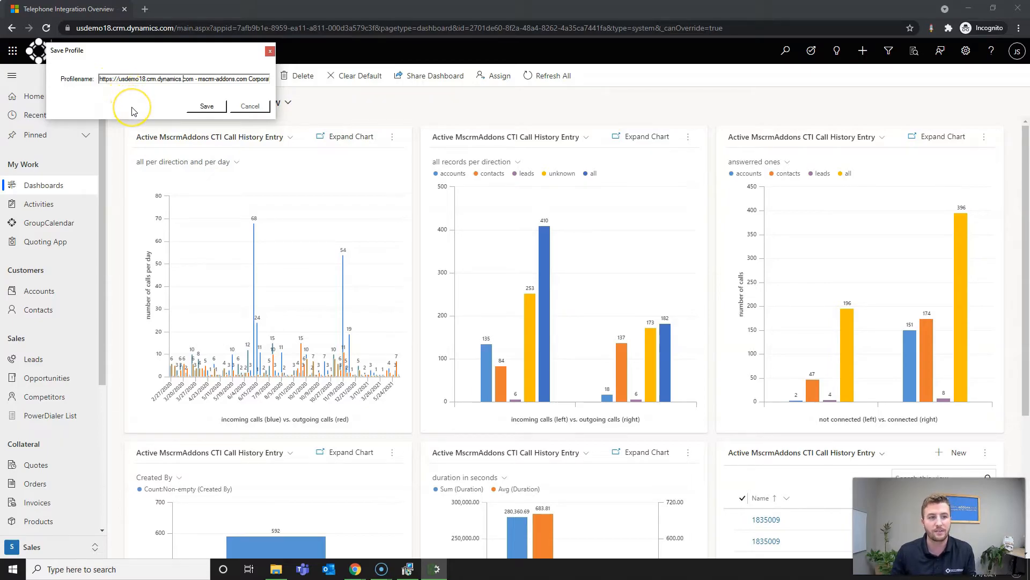
pyautogui.click(206, 106)
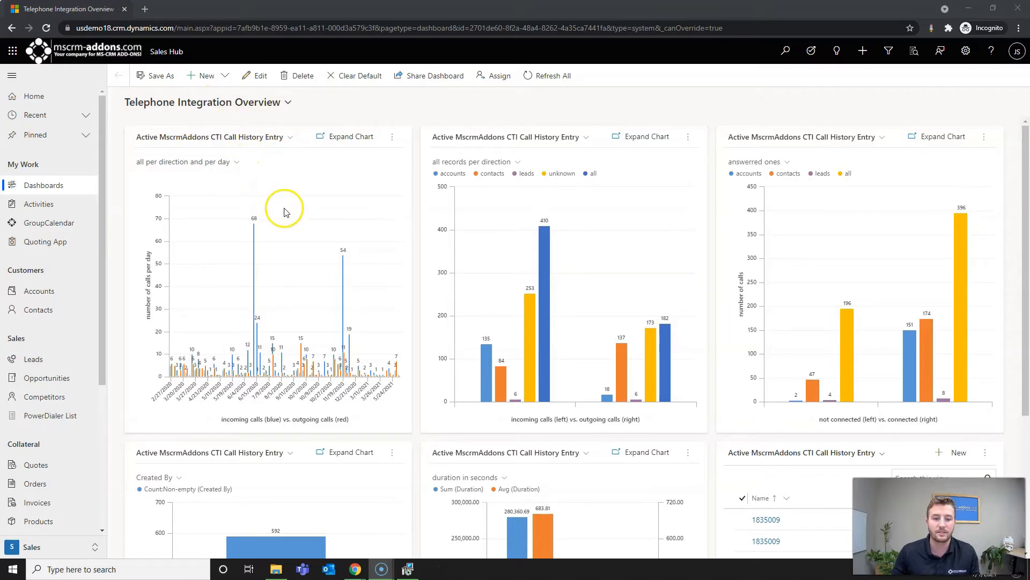
# - Finish the InstallShield wizard, then minimize Chrome and File Explorer to reveal the desktop
pyautogui.click(418, 572)
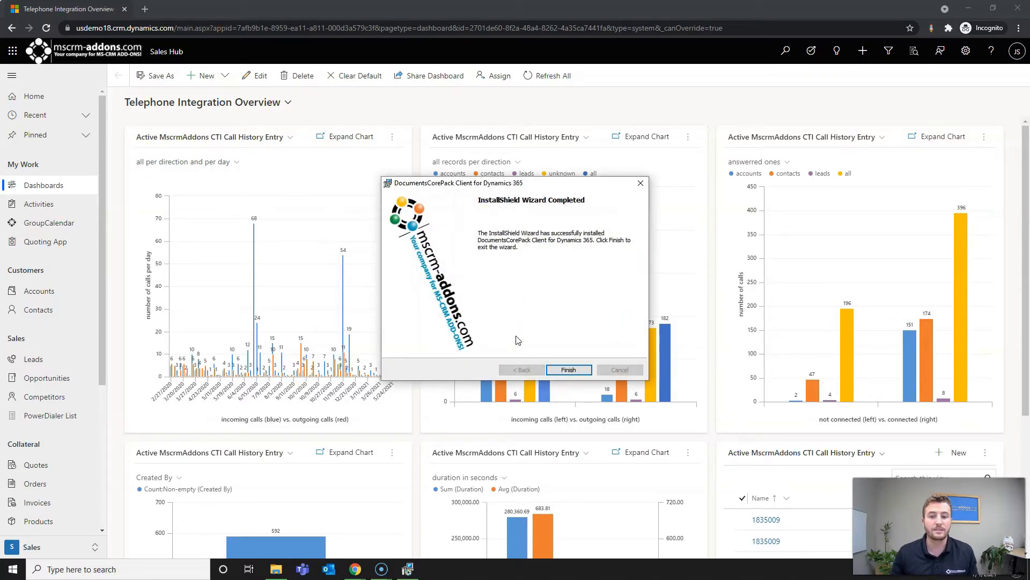
pyautogui.click(577, 369)
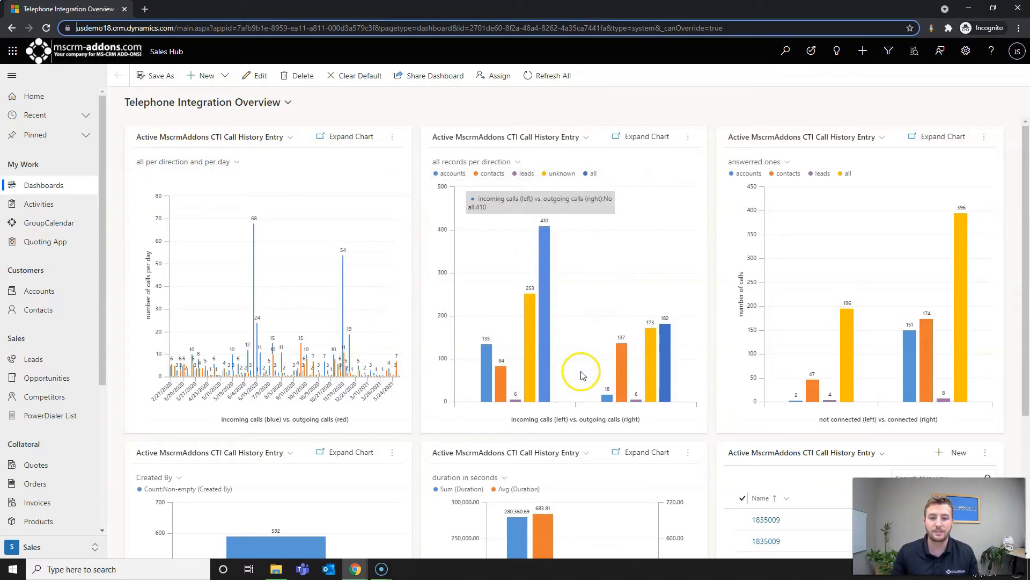
pyautogui.click(972, 11)
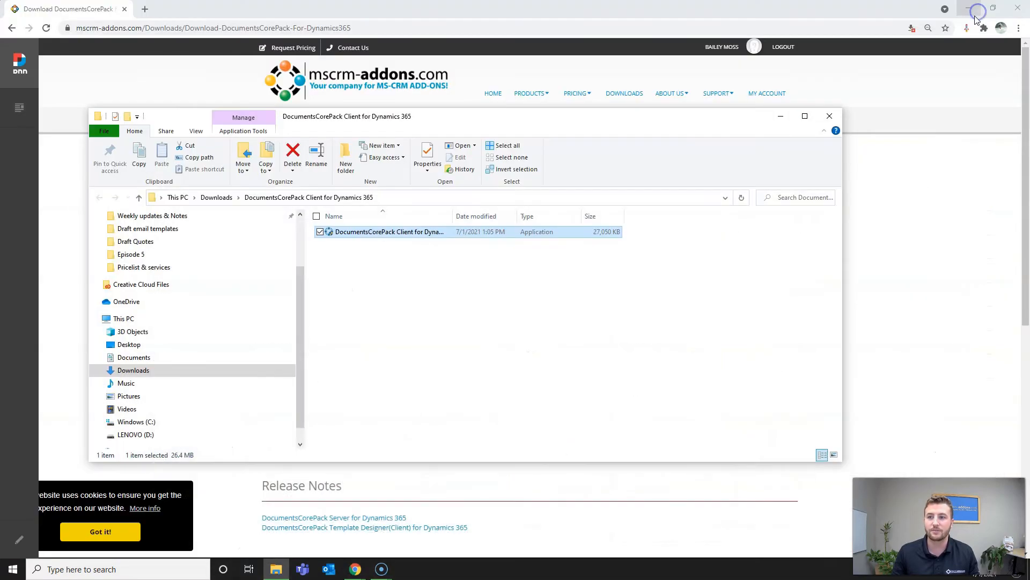
pyautogui.click(971, 10)
pyautogui.click(780, 116)
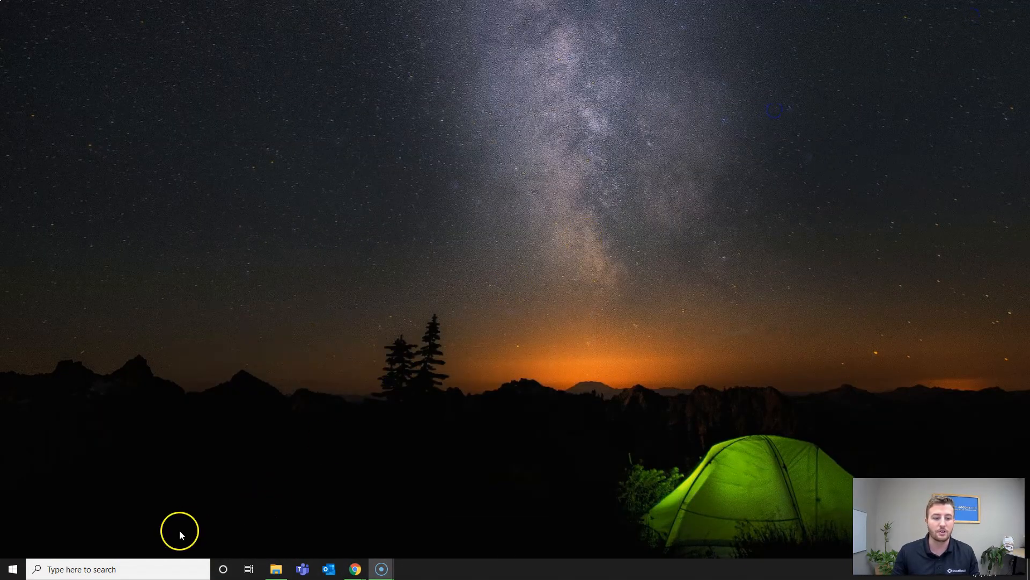
# - Launch Word from Windows search and create a blank document
pyautogui.click(135, 568)
pyautogui.write('Word')
pyautogui.press('Return')
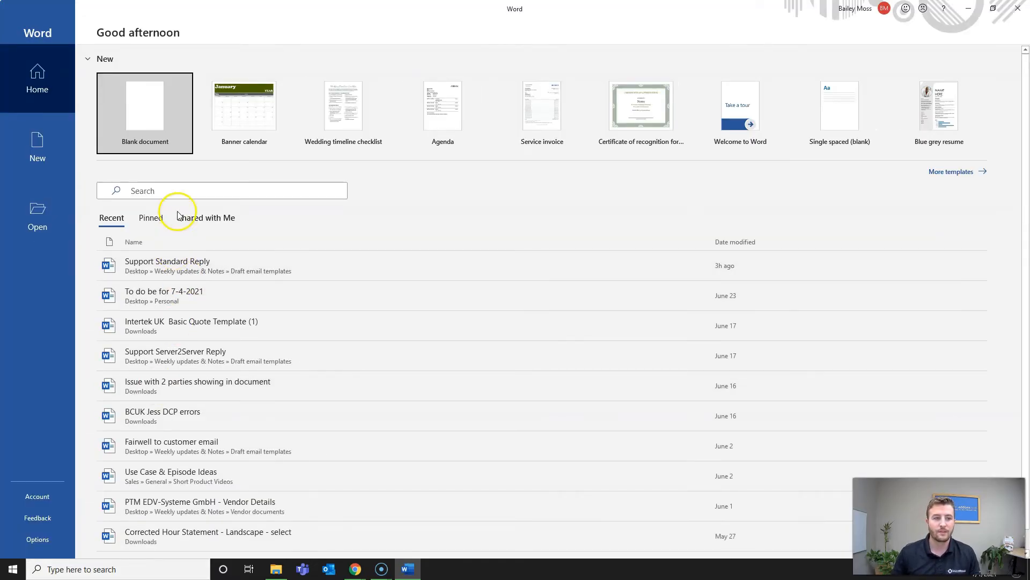
pyautogui.click(164, 142)
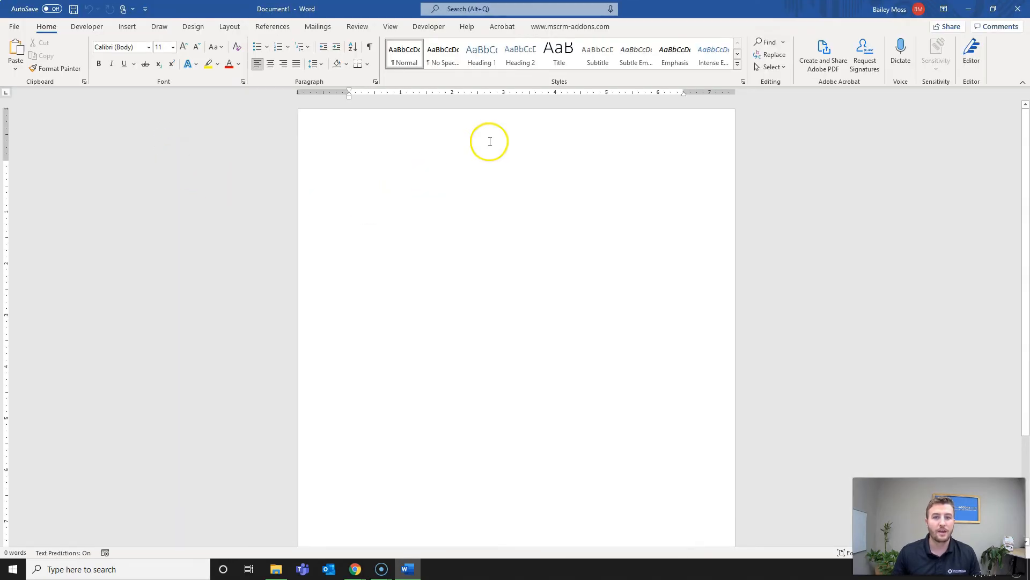
pyautogui.click(552, 31)
pyautogui.click(553, 30)
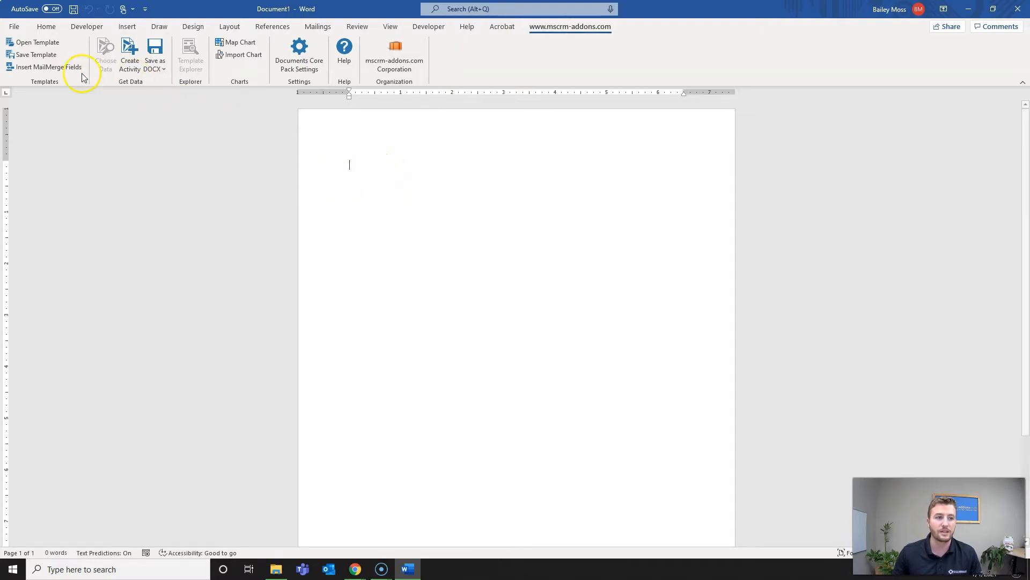
pyautogui.click(60, 66)
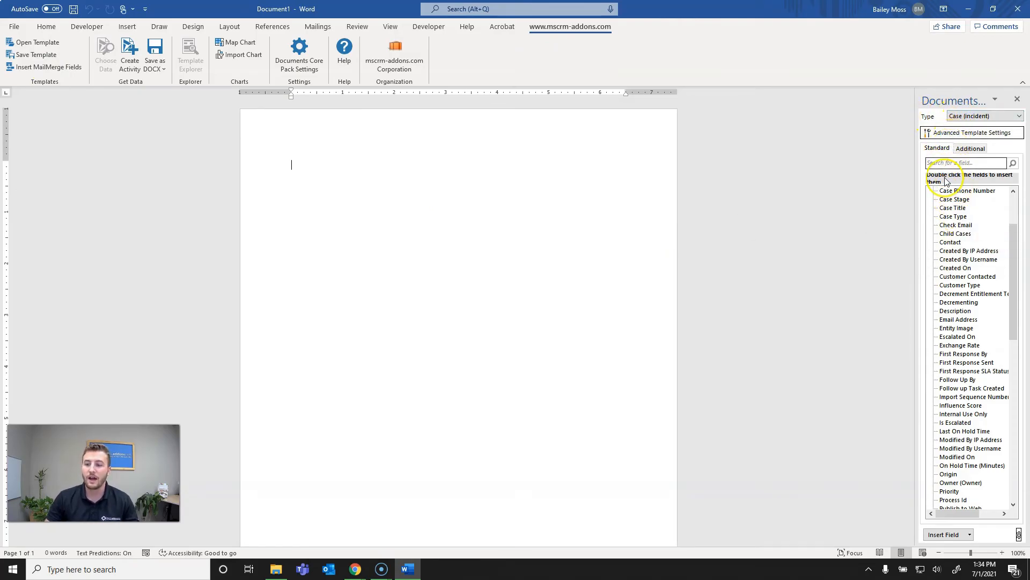
# - Open Configuration from the DocumentsCorePackDataProvider tray icon, showing the orgd7457073 Online connection
pyautogui.click(869, 568)
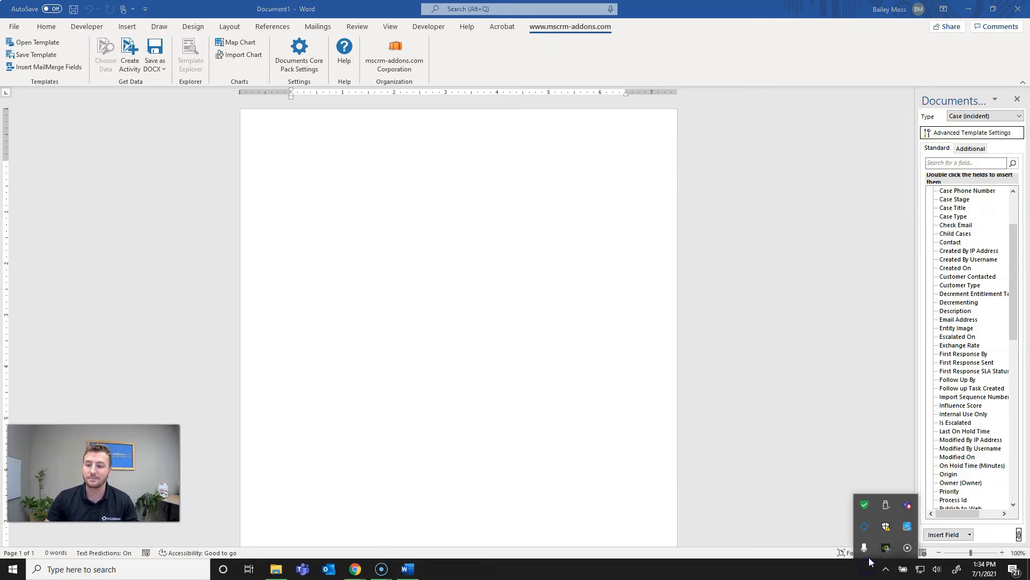
pyautogui.rightClick(866, 529)
pyautogui.click(829, 520)
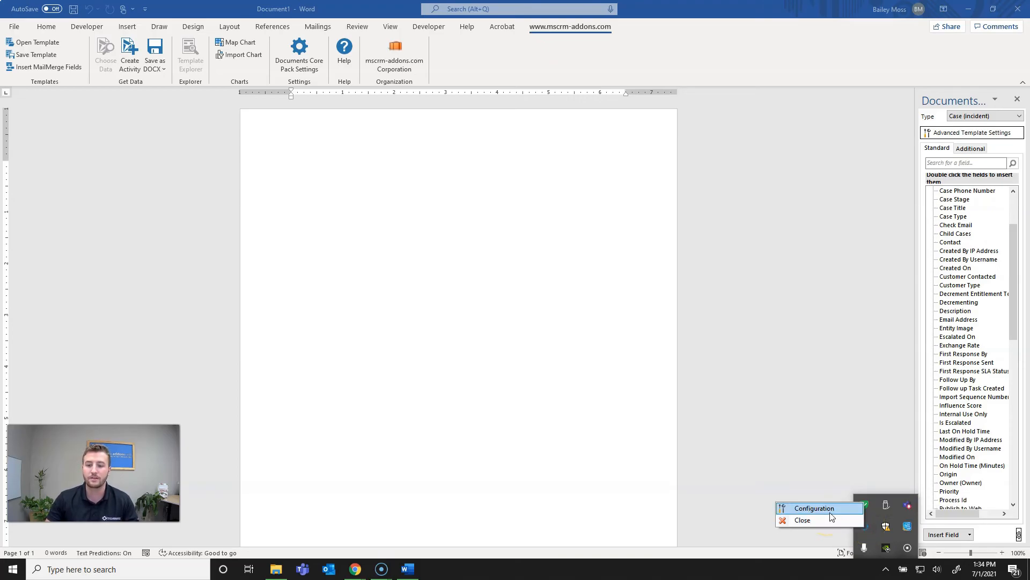
pyautogui.click(829, 509)
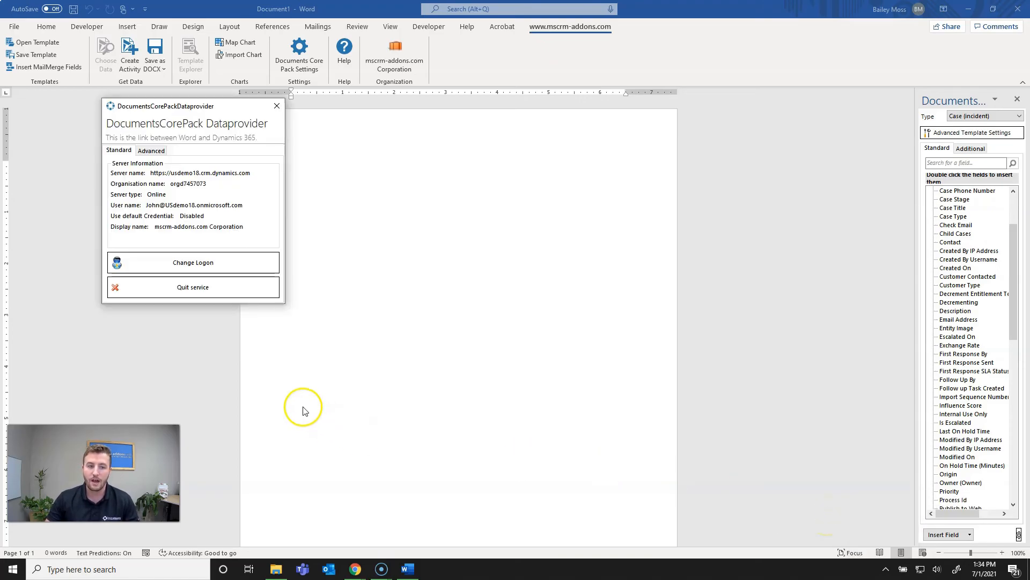